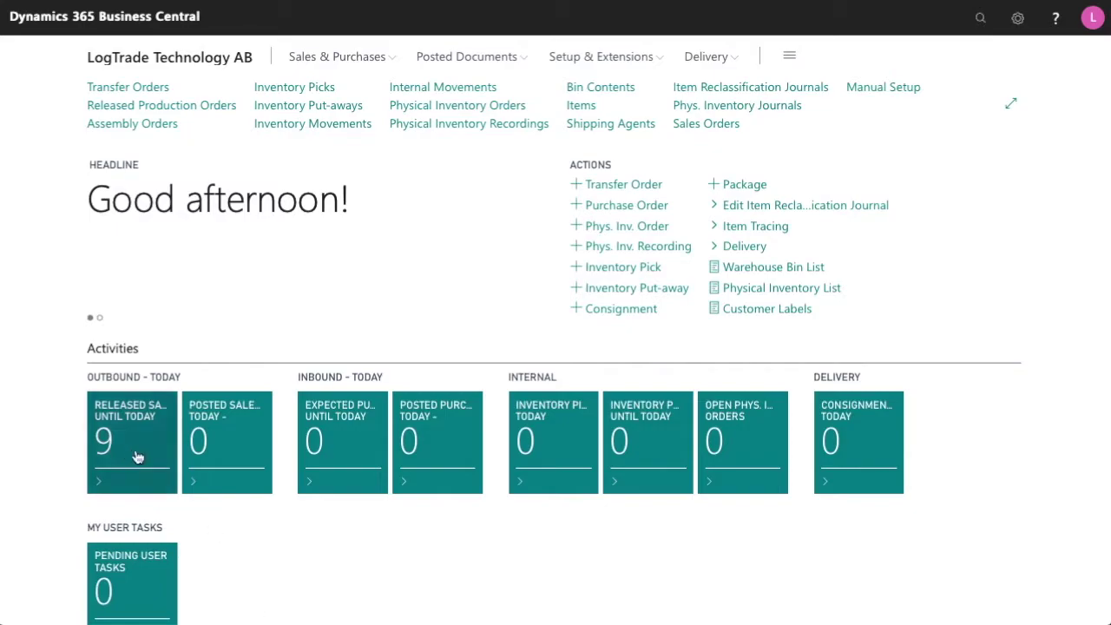
Open the last The Cannon Group PLC order from the released sales orders until today.
mouse_move(136, 457)
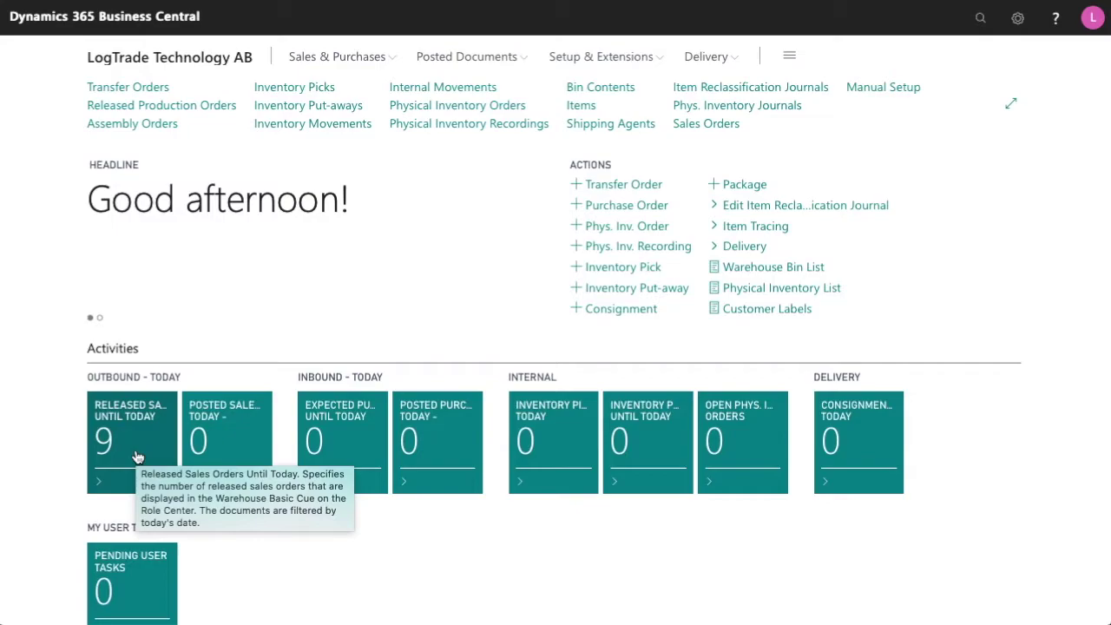
click(144, 458)
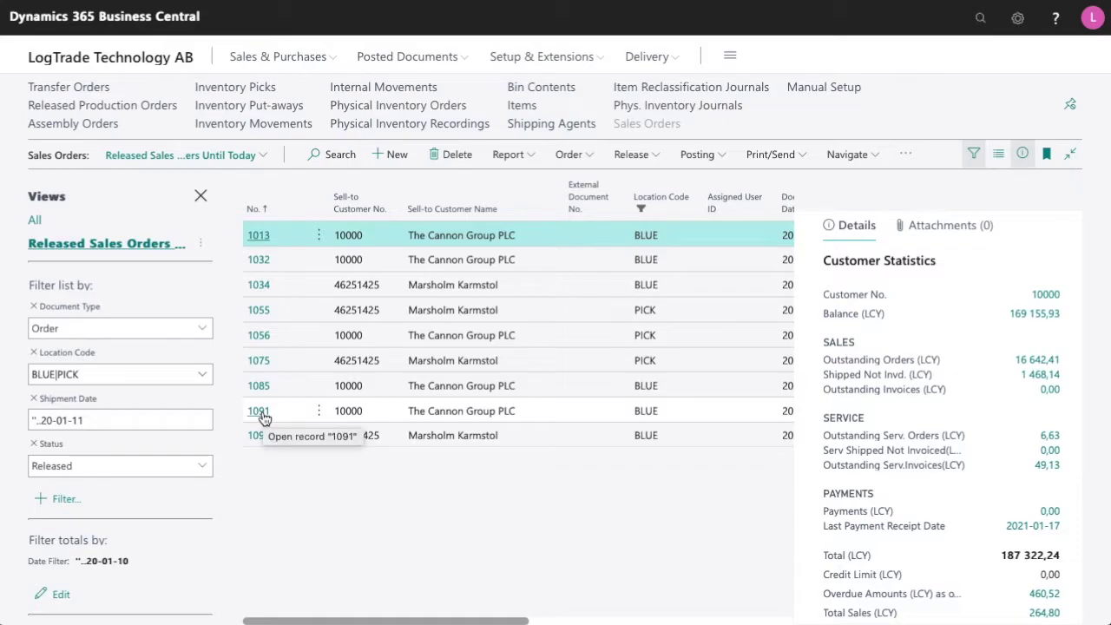
click(265, 419)
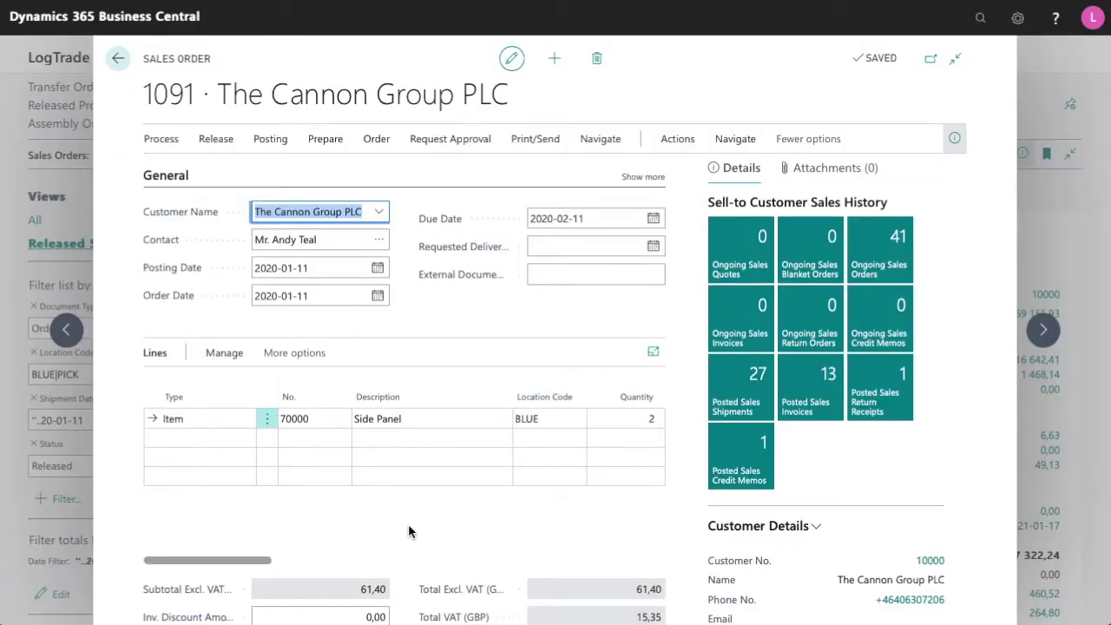
Set the number of packages to 1 in the sales order's delivery details.
scroll(408, 532, down, 3)
scroll(408, 531, down, 7)
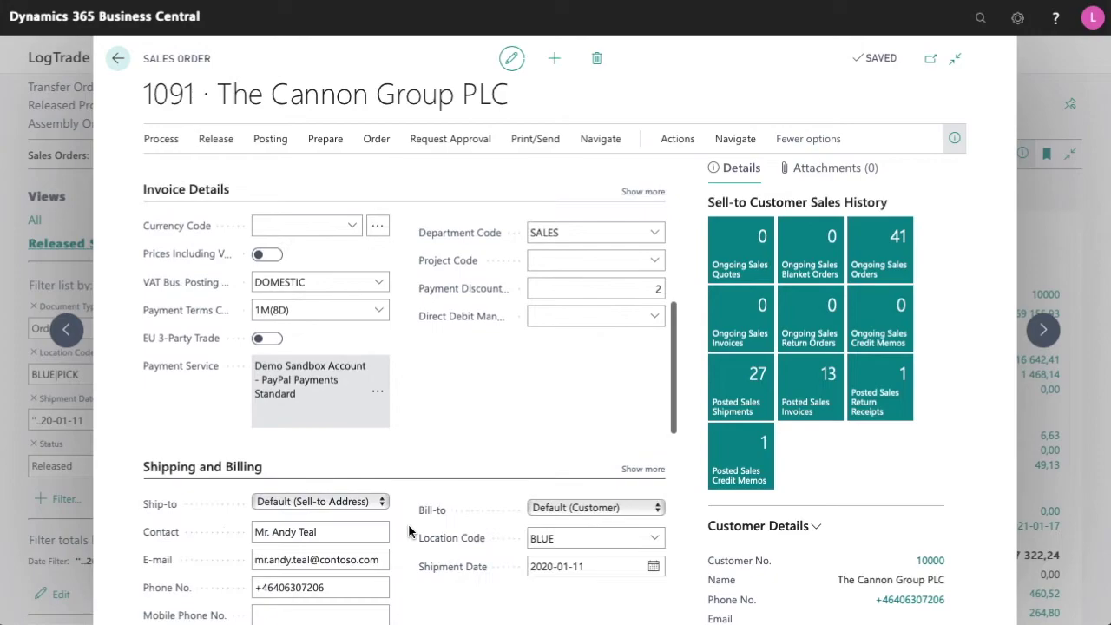
scroll(409, 532, down, 4)
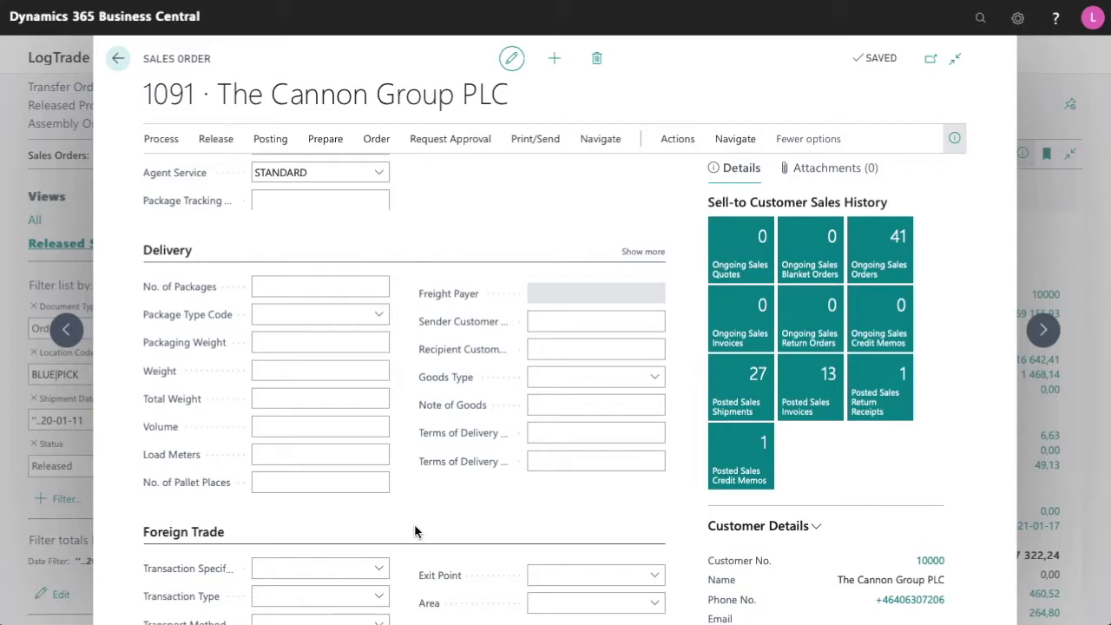
click(317, 287)
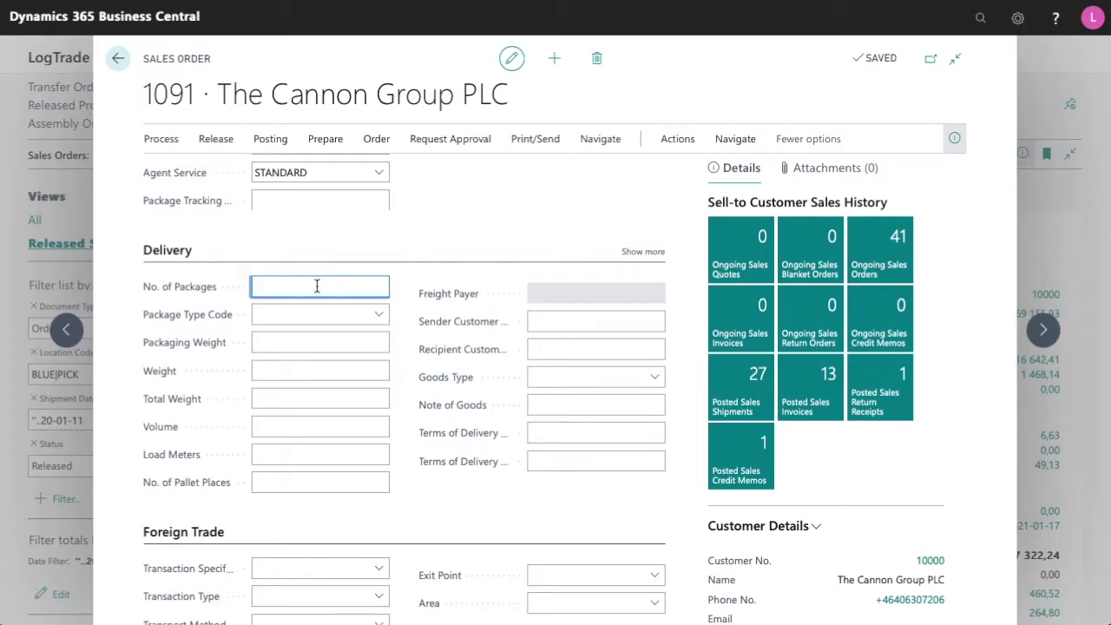
text(1)
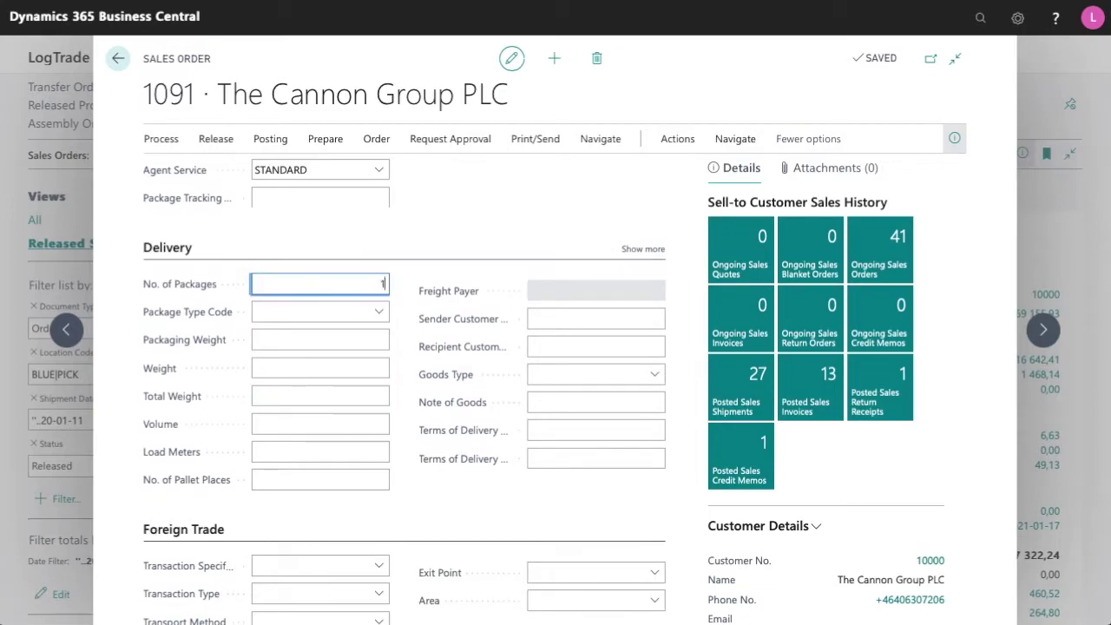
key(Tab)
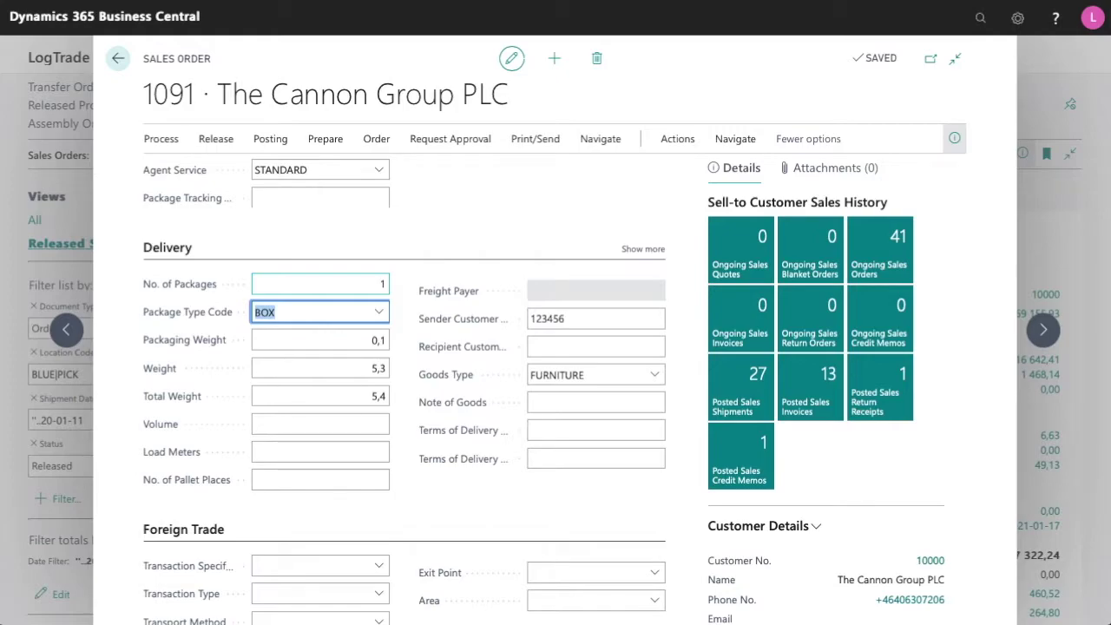
Create the consignment for The Cannon Group PLC order using its delivery actions.
scroll(521, 278, up, 5)
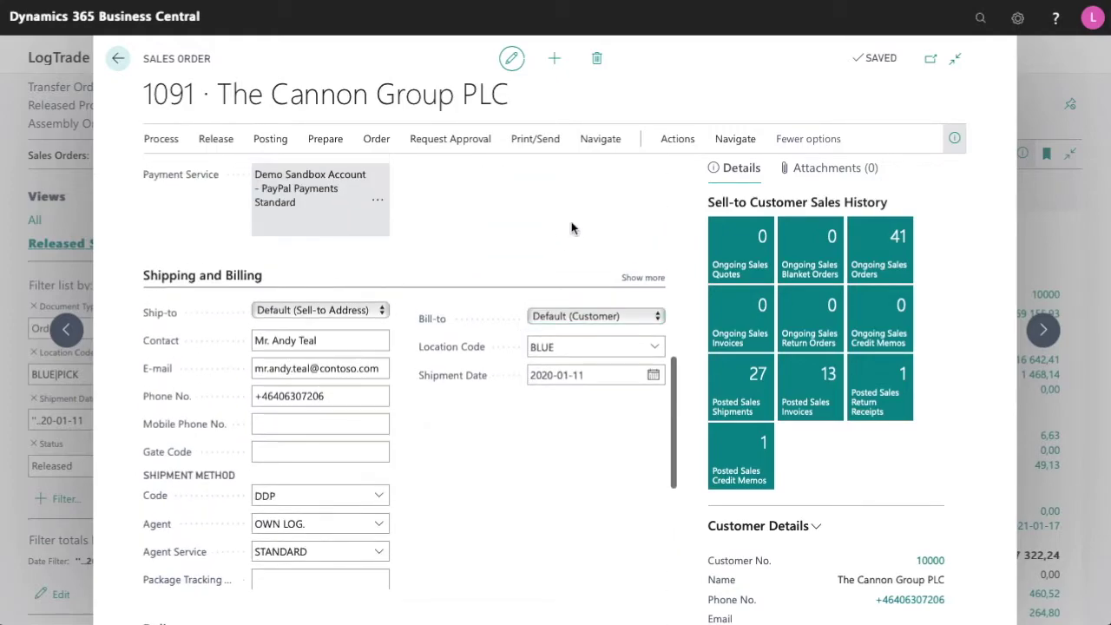
scroll(571, 228, up, 2)
click(678, 139)
click(853, 168)
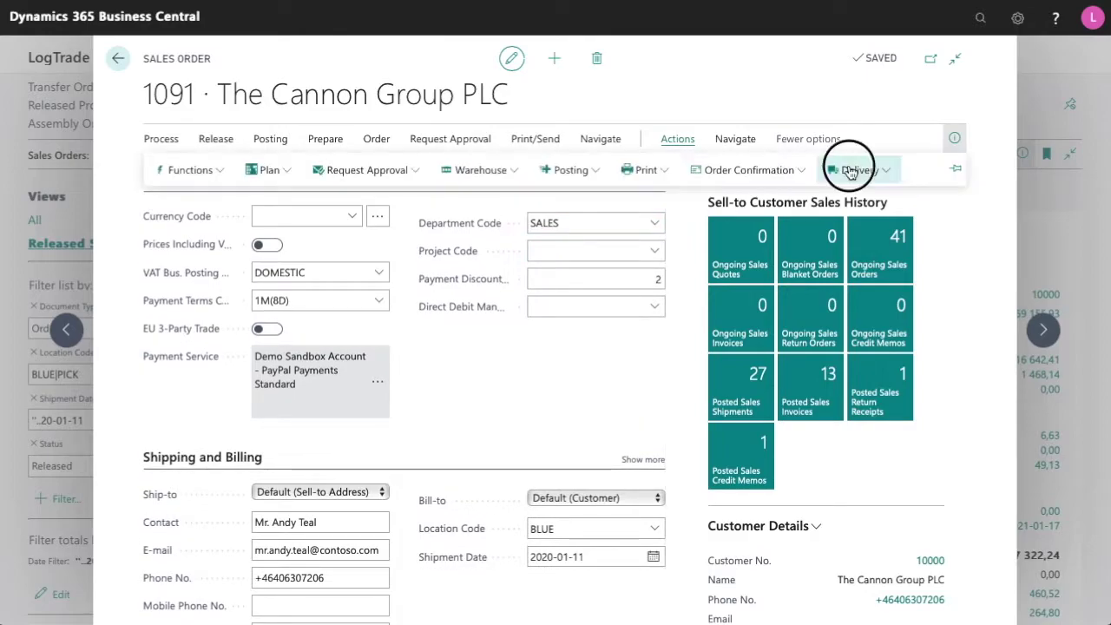
click(821, 255)
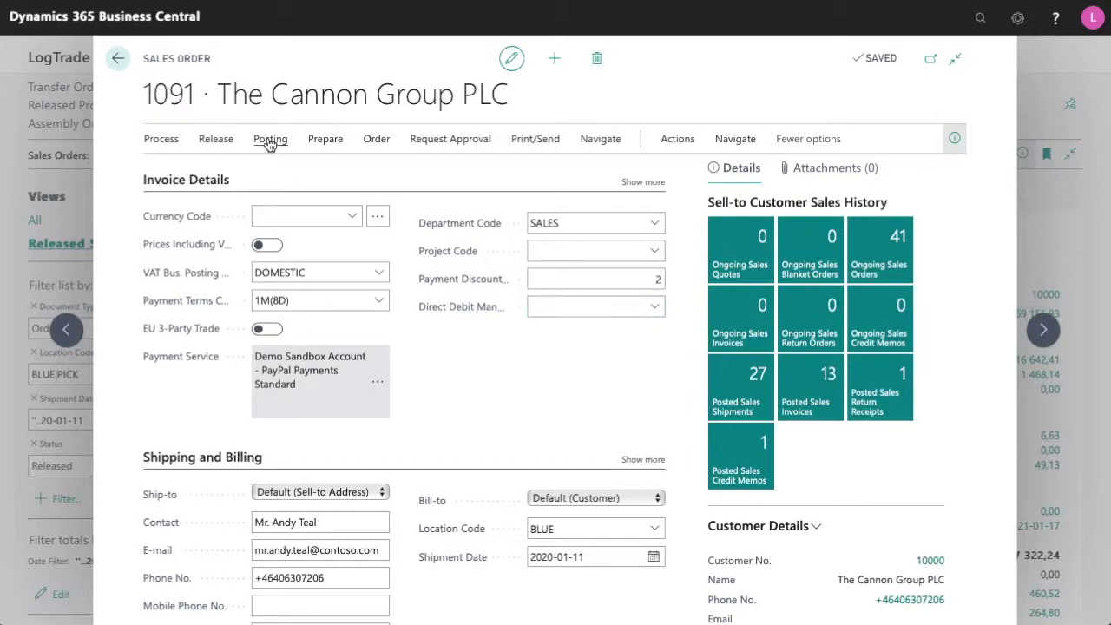
Post and send The Cannon Group PLC order to Disk (PDF), using the Ship and Invoice option.
scroll(273, 252, up, 3)
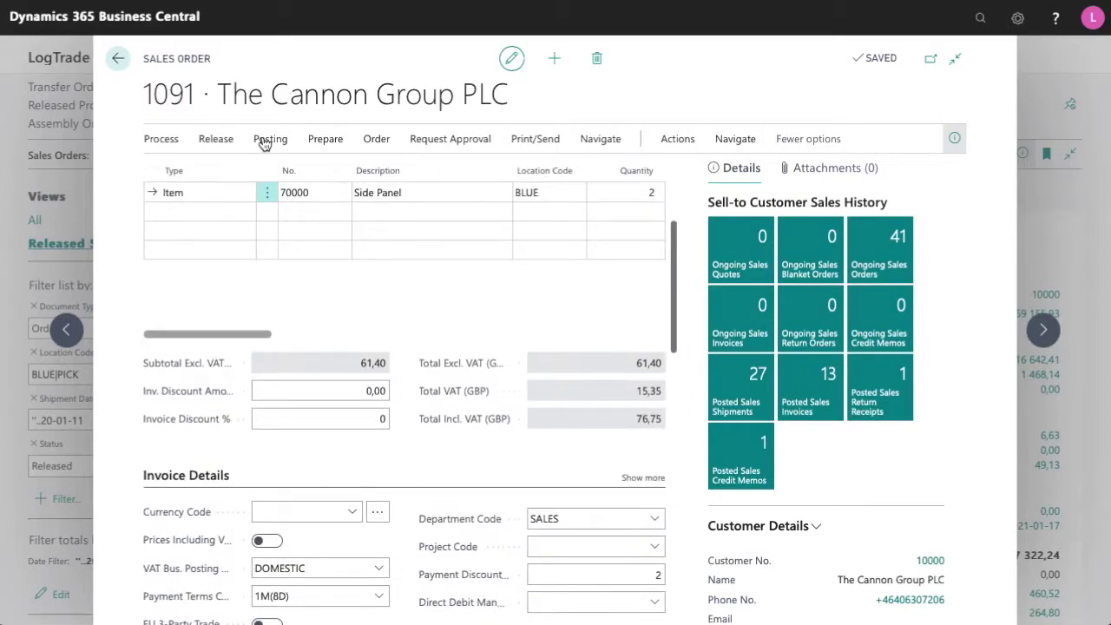
scroll(265, 143, up, 2)
click(266, 140)
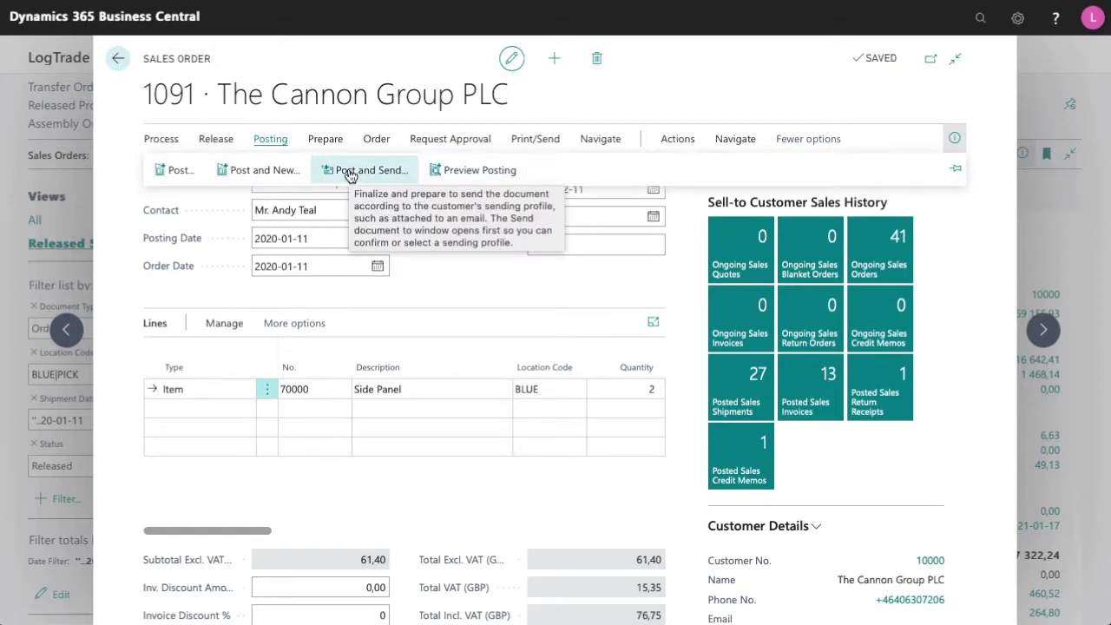
click(350, 171)
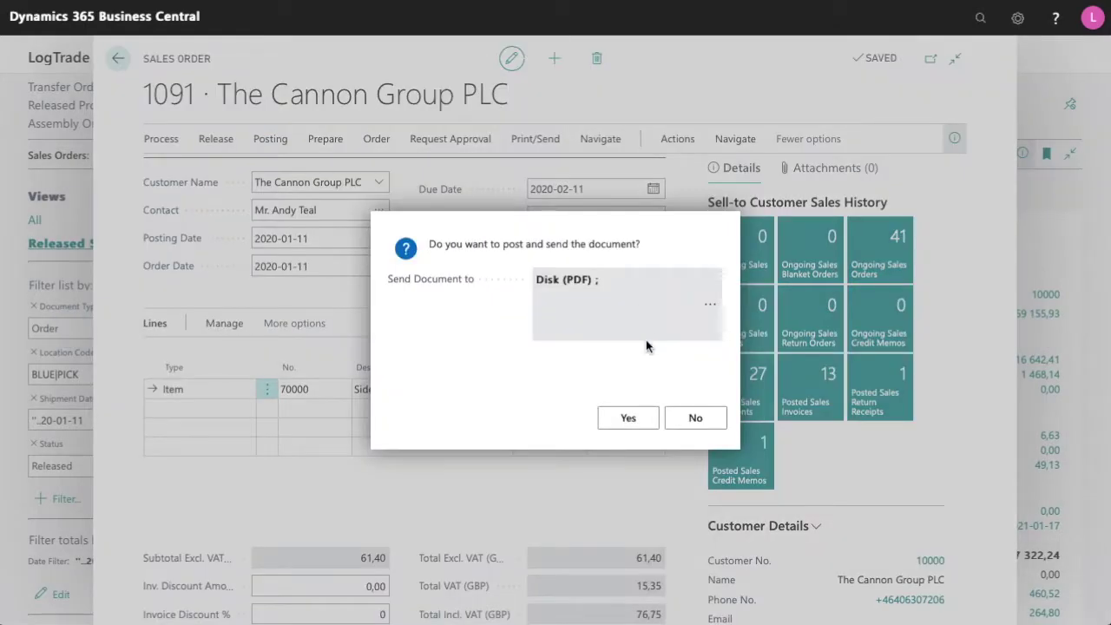
click(633, 419)
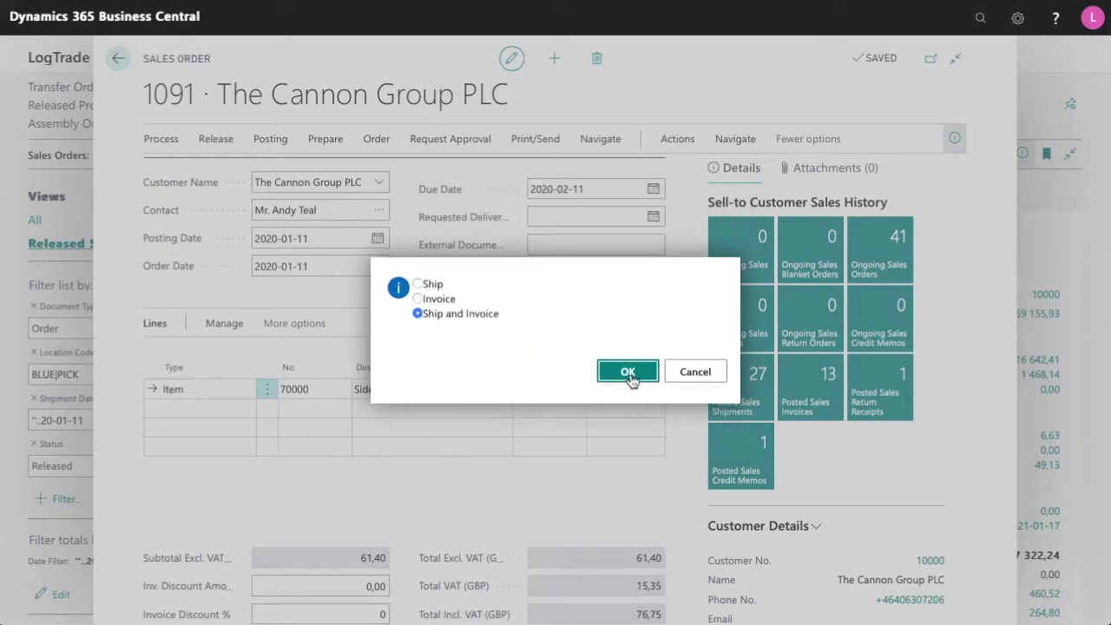
click(629, 373)
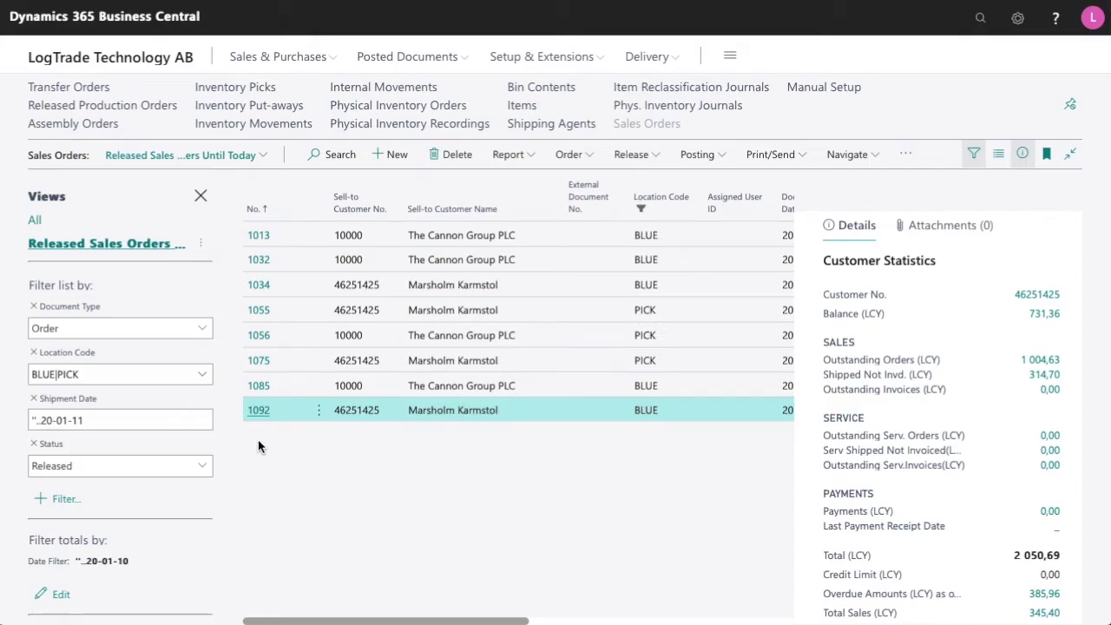
Open the last Marsholm Karmstol released sales order, and create and print its consignment.
click(260, 415)
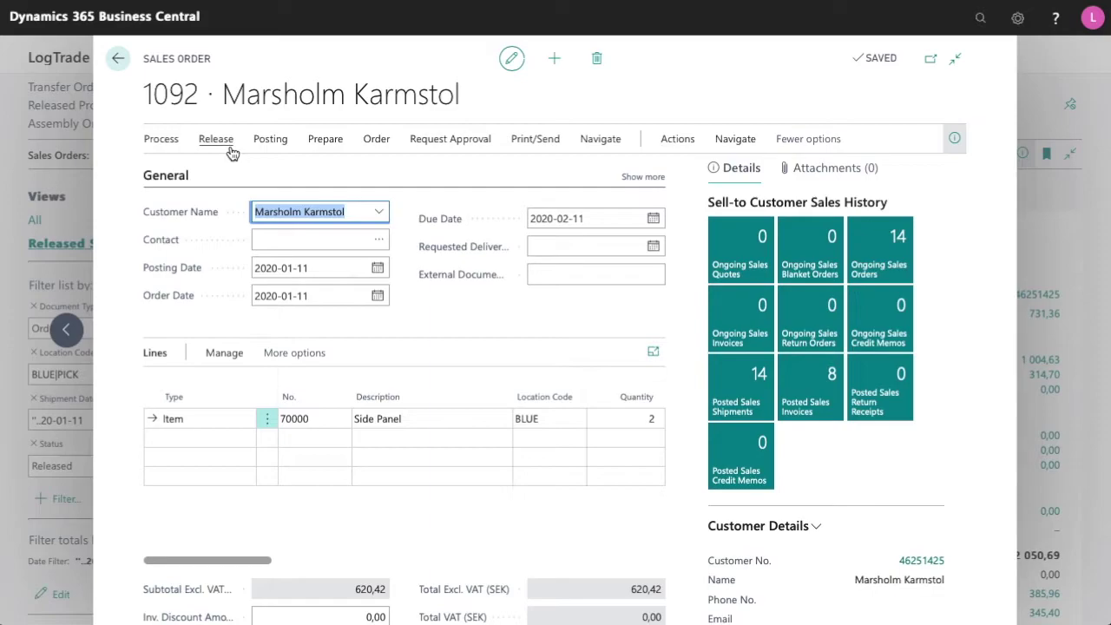
click(167, 143)
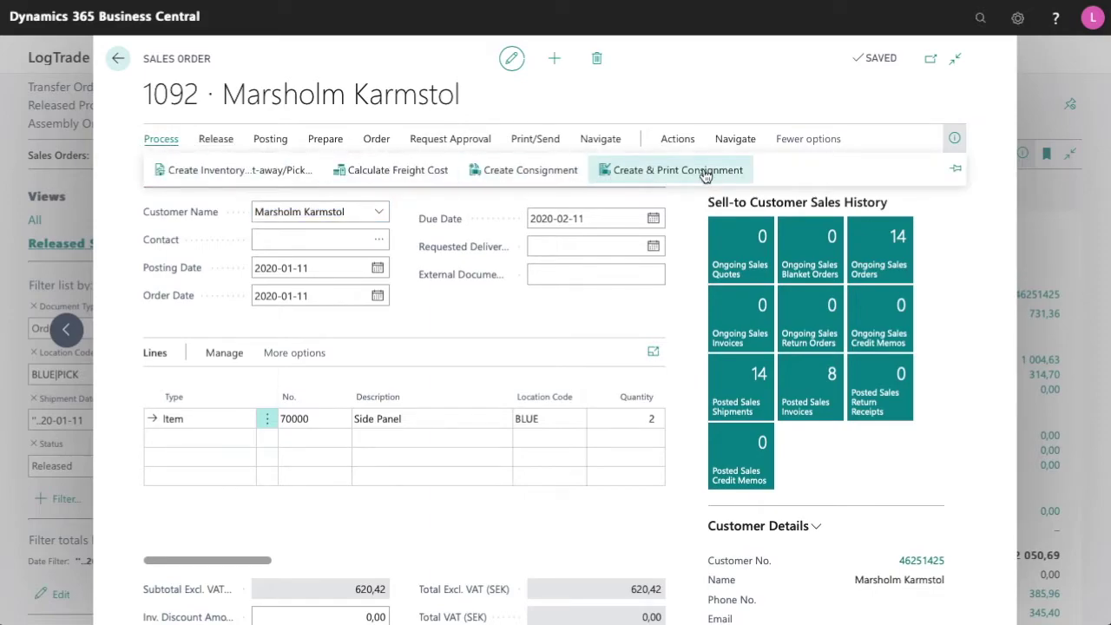
click(706, 173)
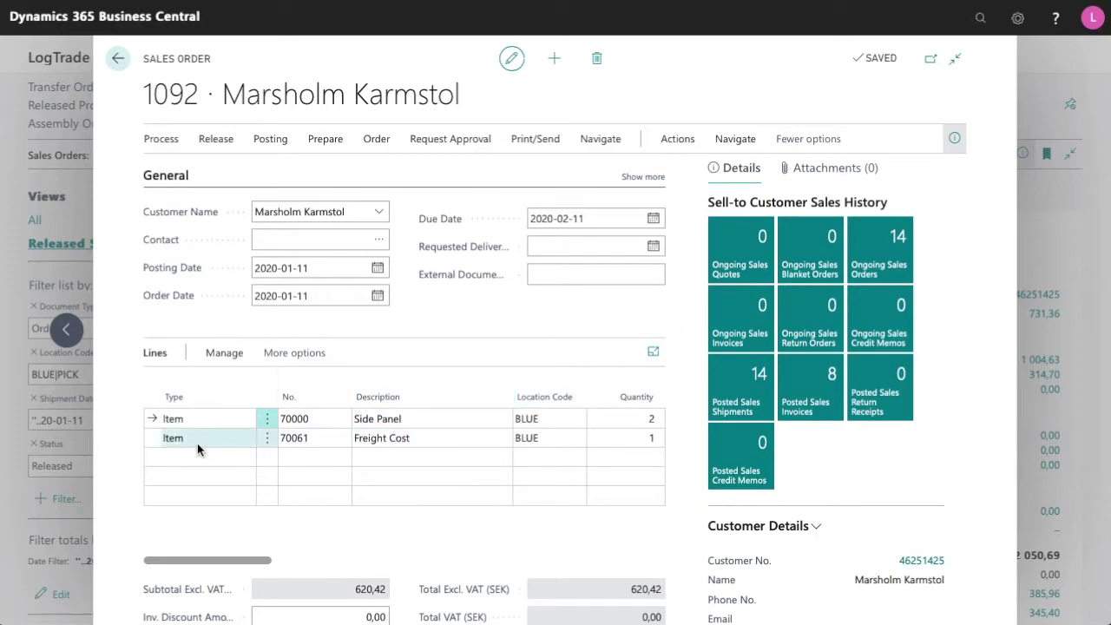
Check the freight cost line's price and the package tracking number, and post and send the Marsholm Karmstol order to Disk (PDF).
drag(209, 561, 310, 563)
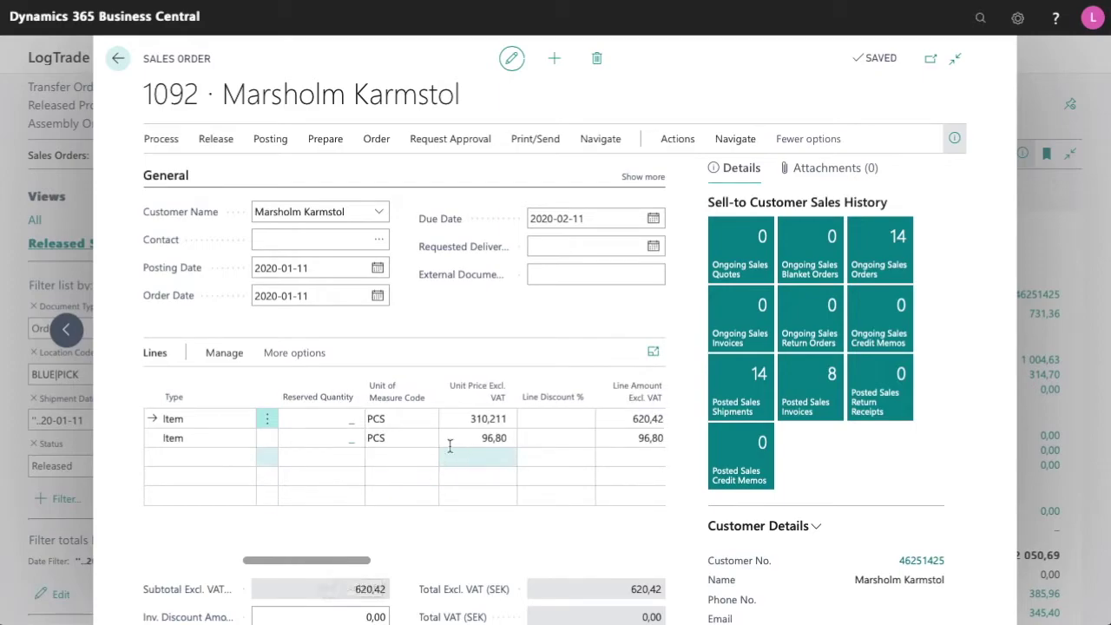
scroll(440, 560, down, 10)
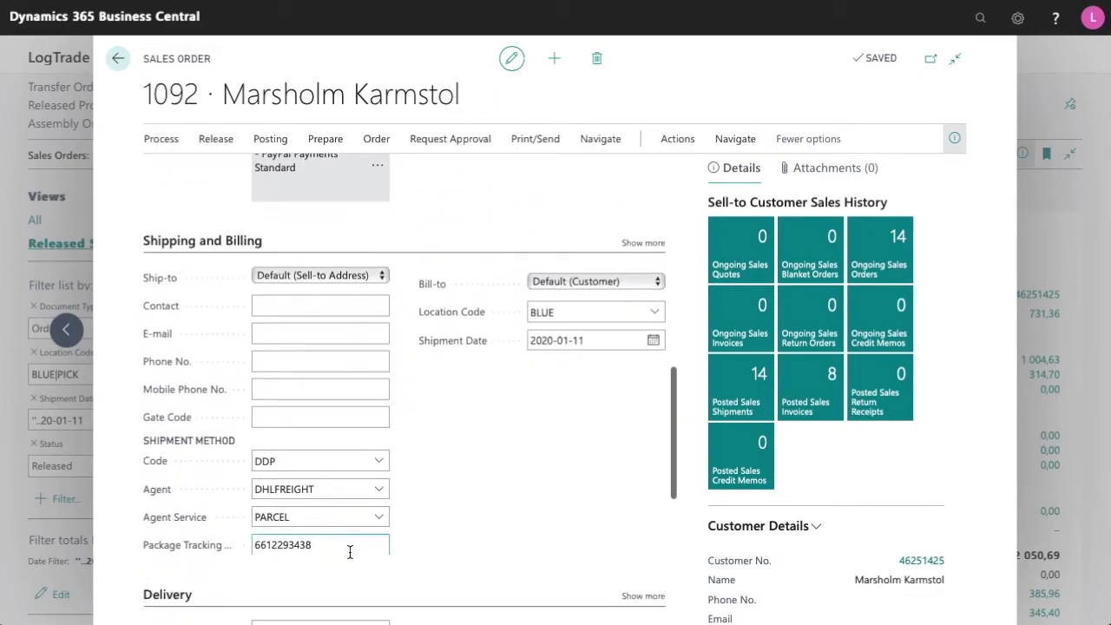
click(253, 545)
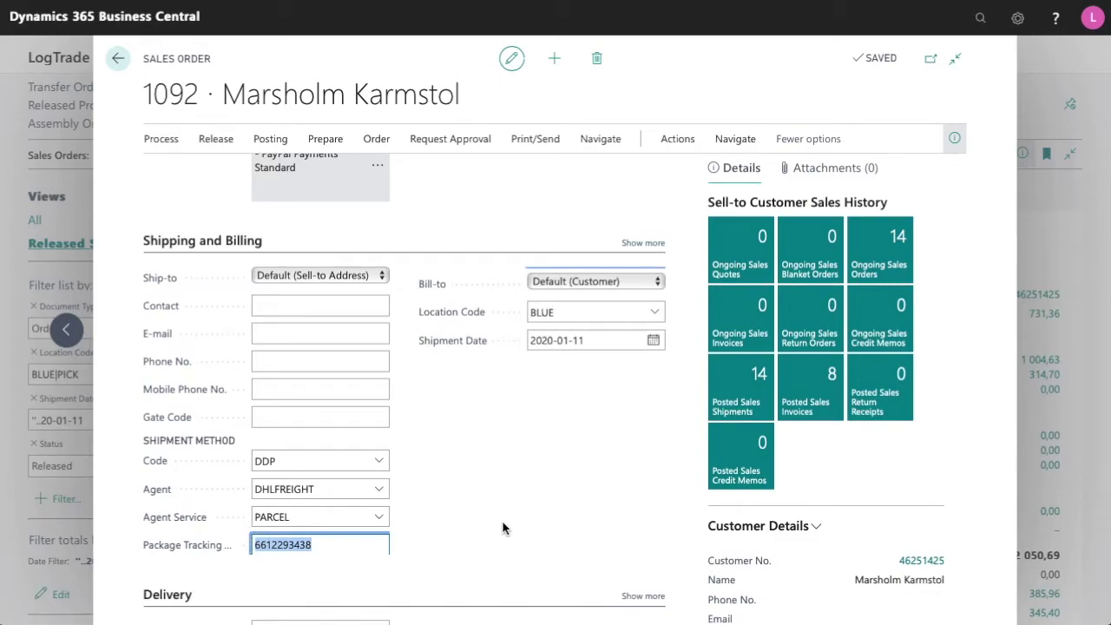
scroll(502, 530, up, 3)
scroll(502, 528, up, 9)
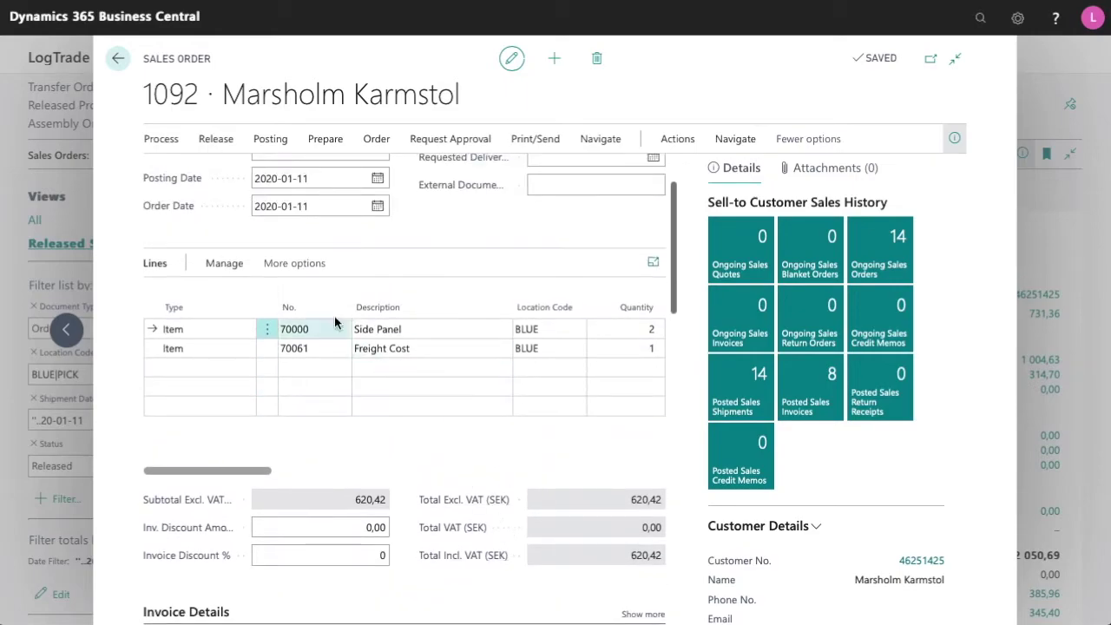
click(271, 140)
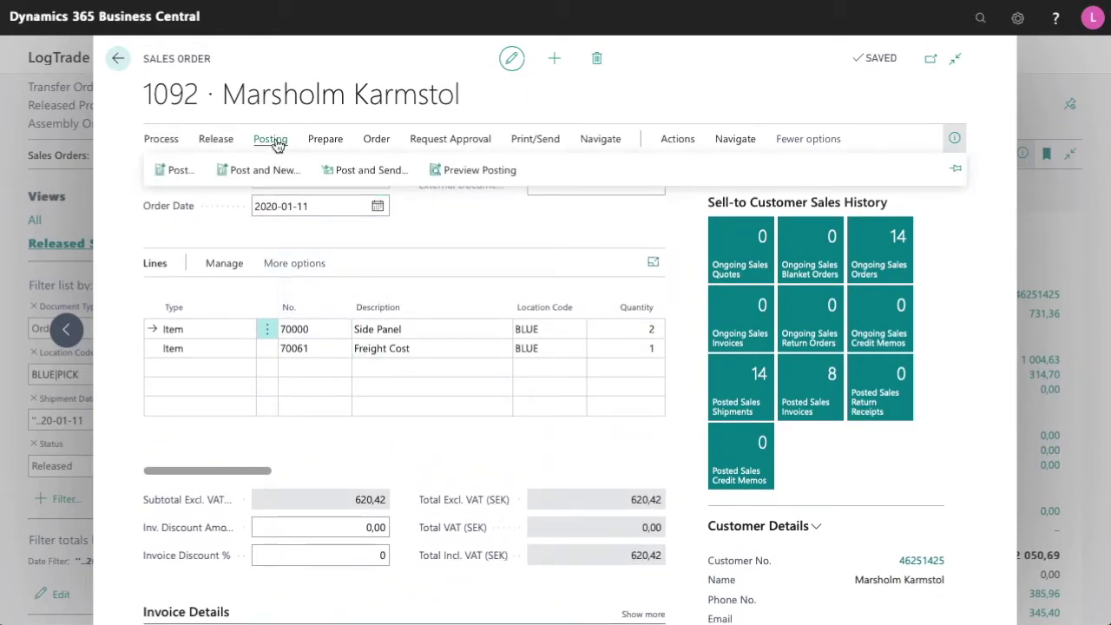
click(345, 172)
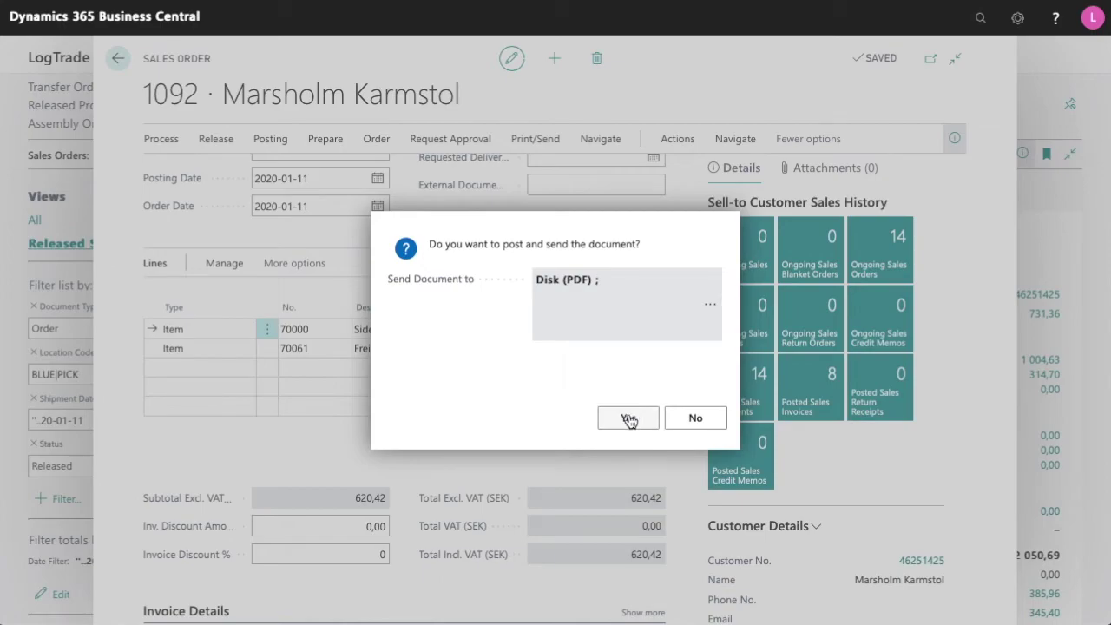
click(628, 418)
click(629, 372)
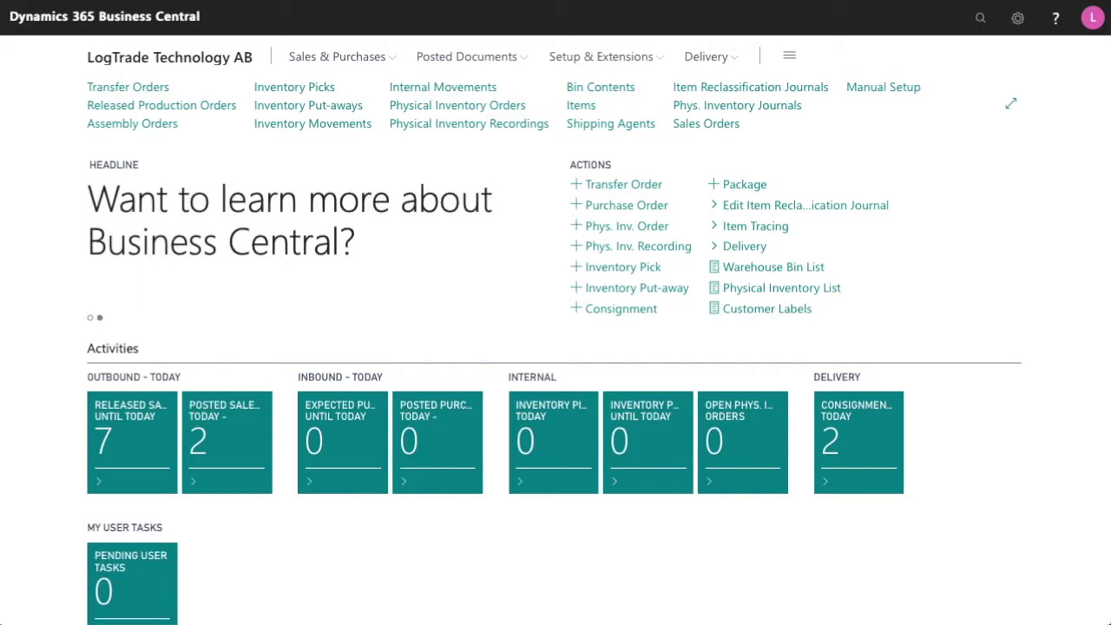
Open the consignment worksheet from the list of delivery consignments.
click(736, 61)
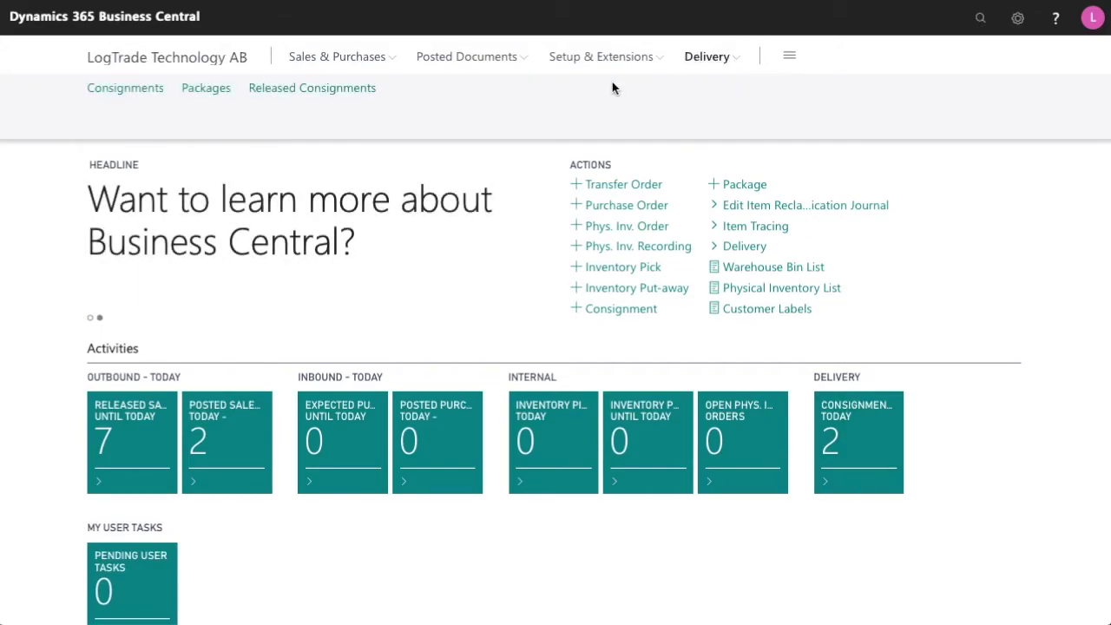
click(127, 89)
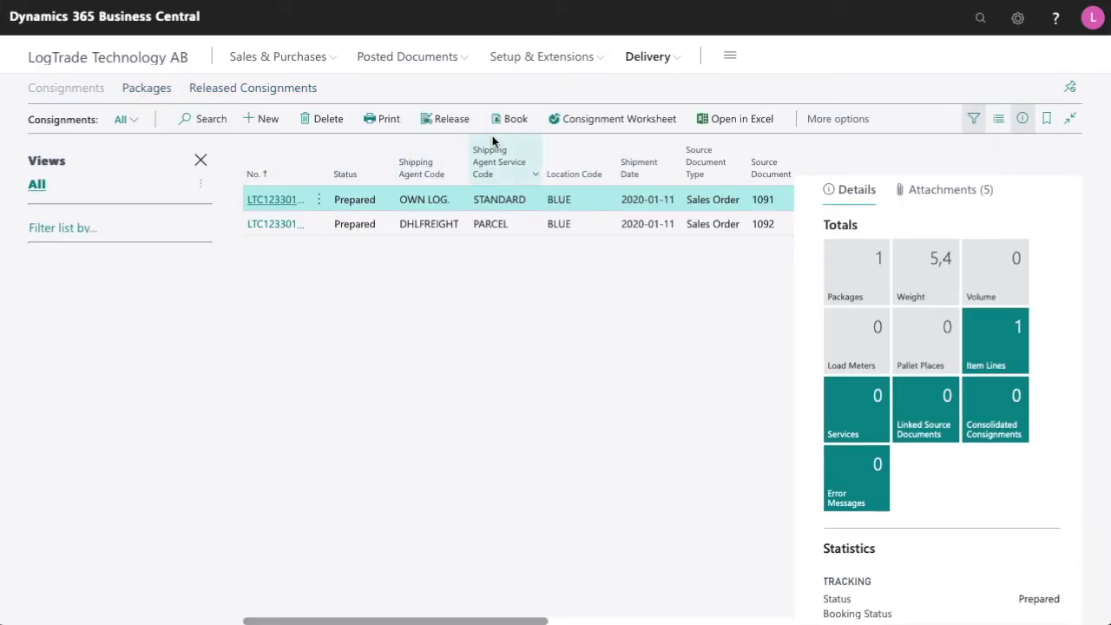
click(631, 125)
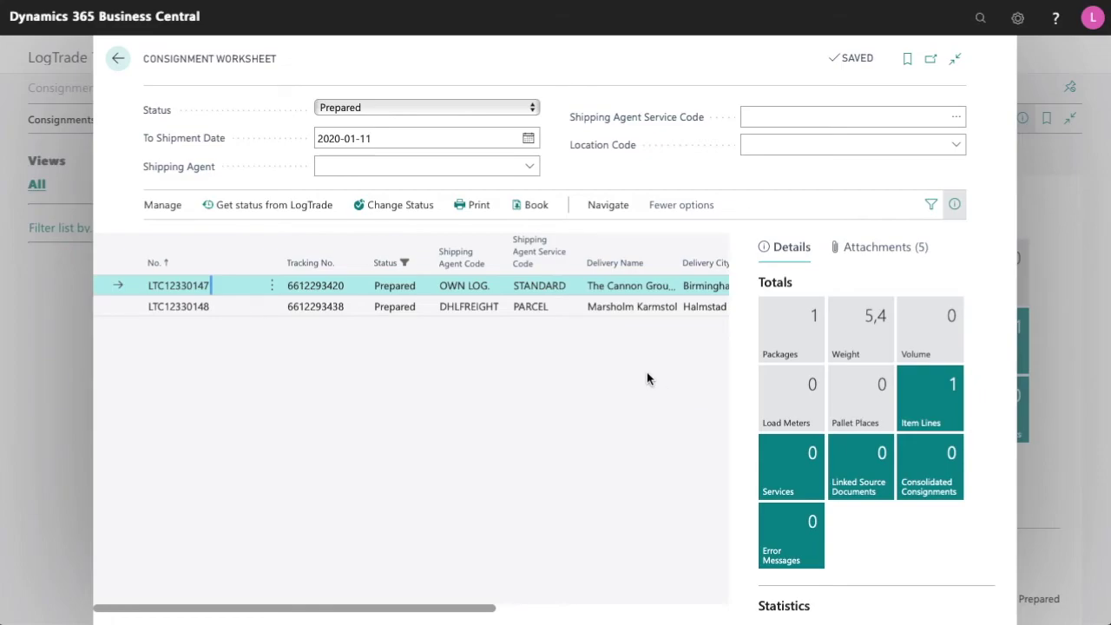
Change the status of the prepared consignments with the Release action and the Standard print queue.
click(419, 213)
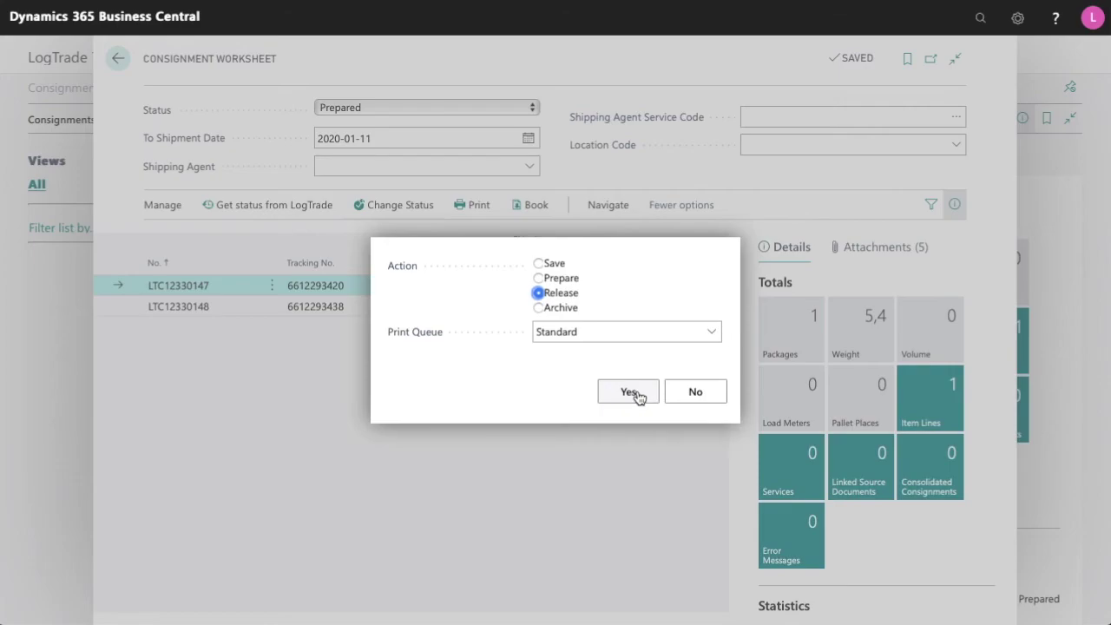
click(631, 393)
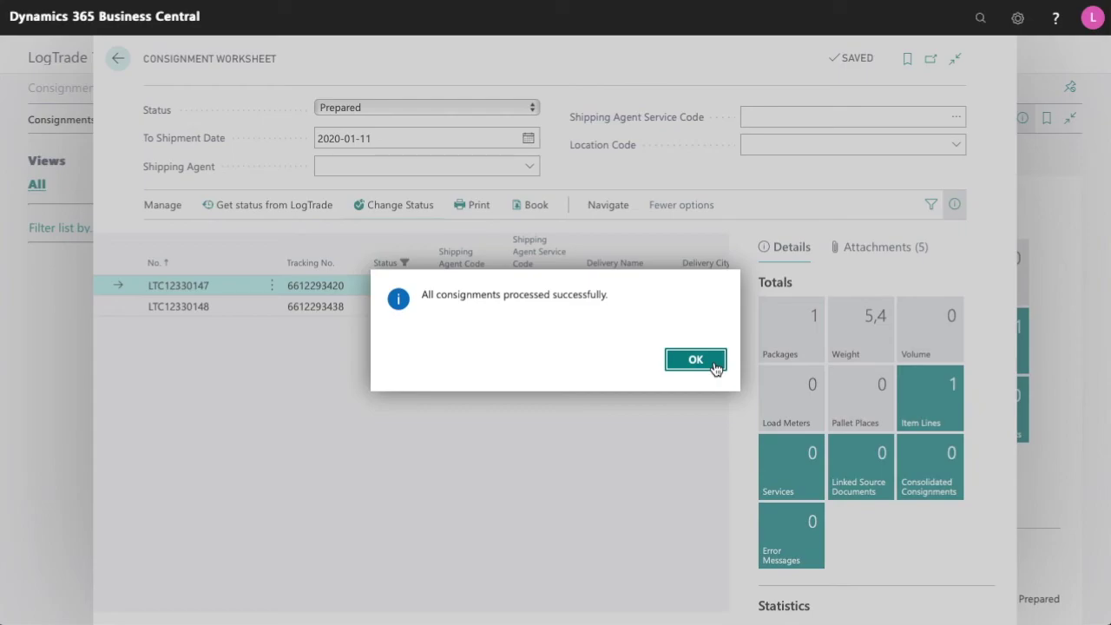
click(714, 366)
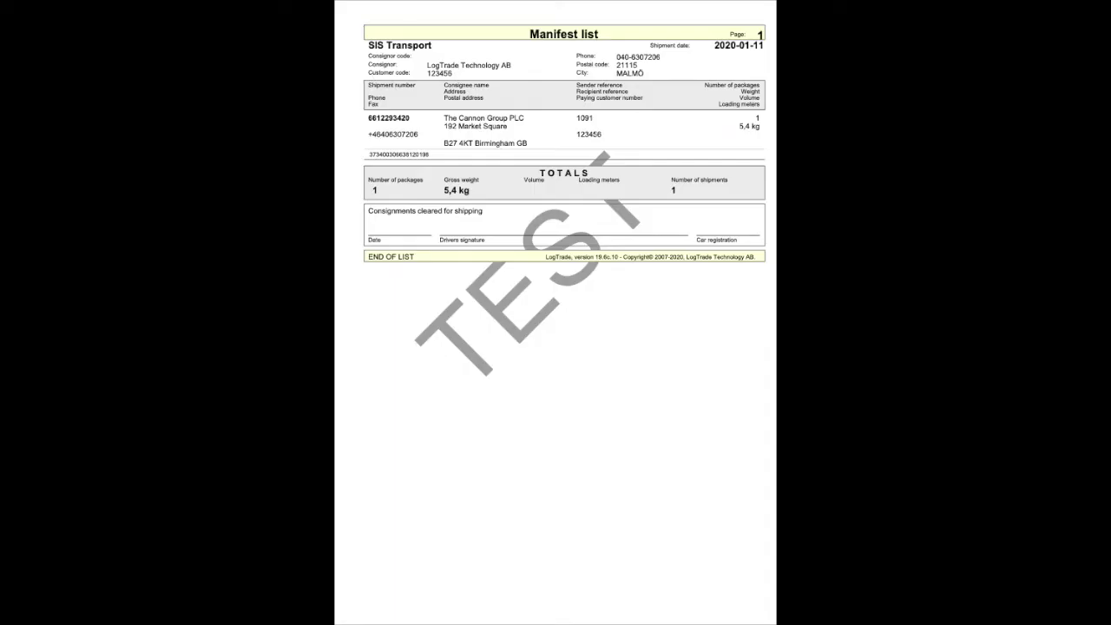